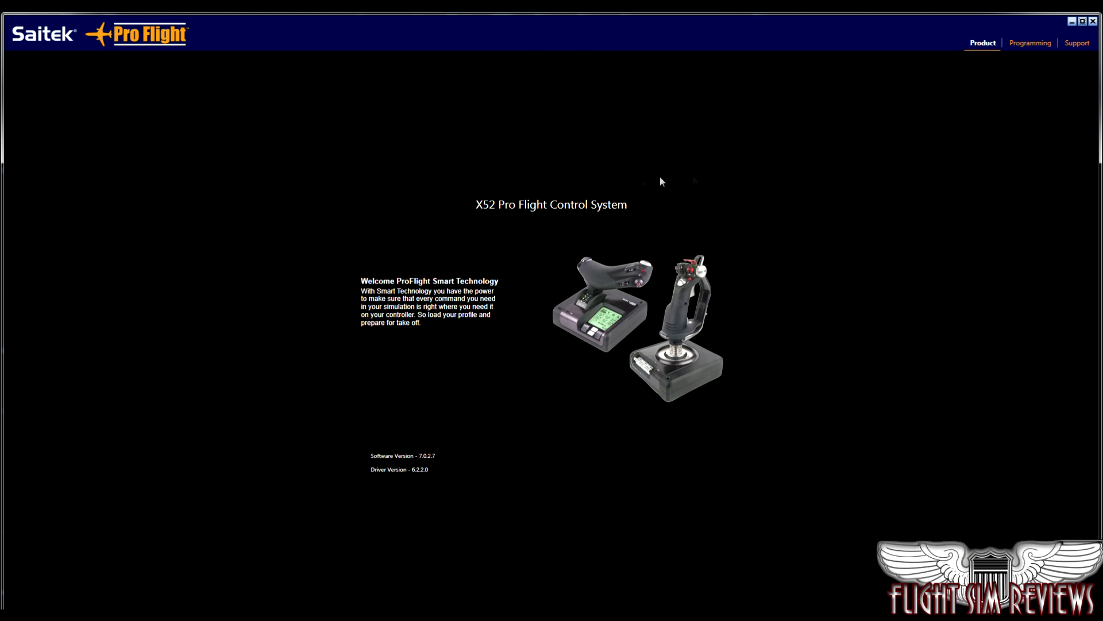
Show the Programming page and scroll the Mode 1 button list back up to Trigger
click(1024, 46)
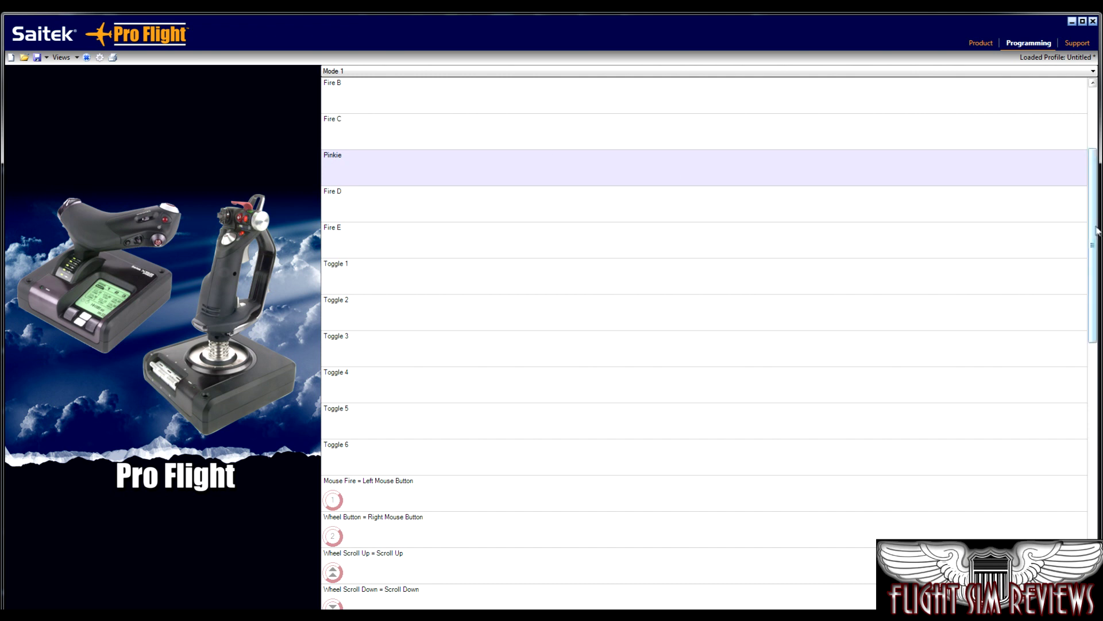
scroll(1092, 231, up, 2)
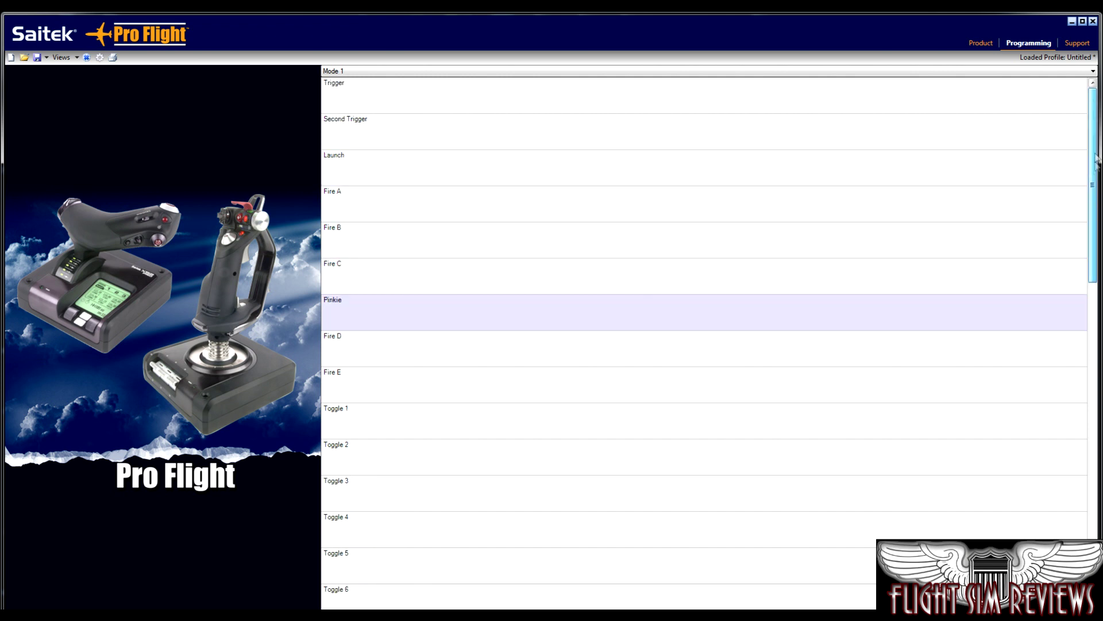
click(246, 223)
click(76, 58)
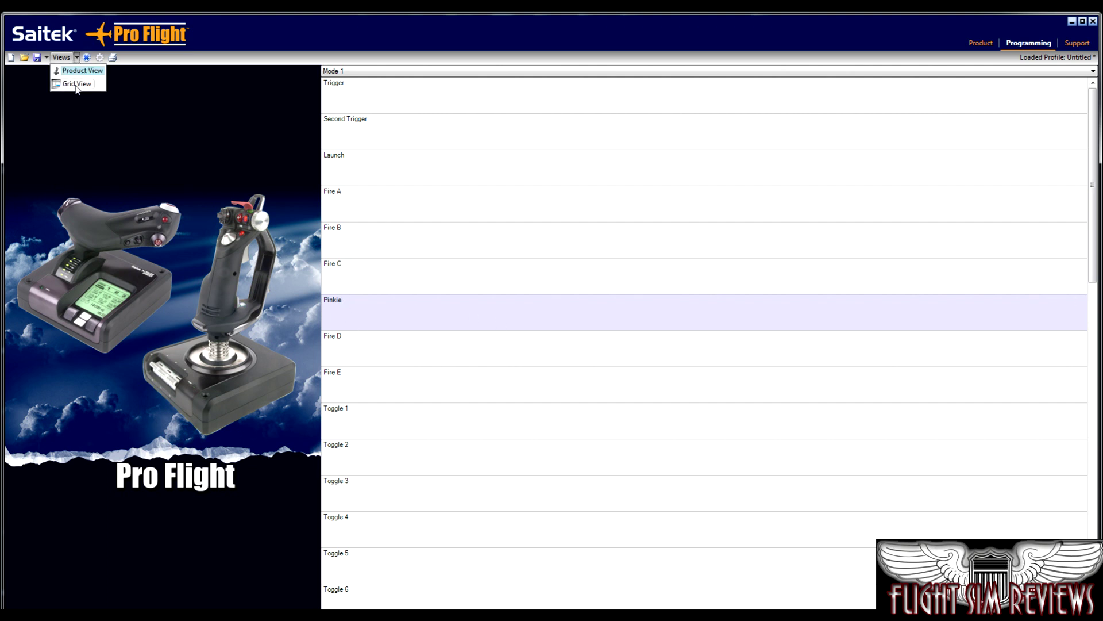
click(77, 84)
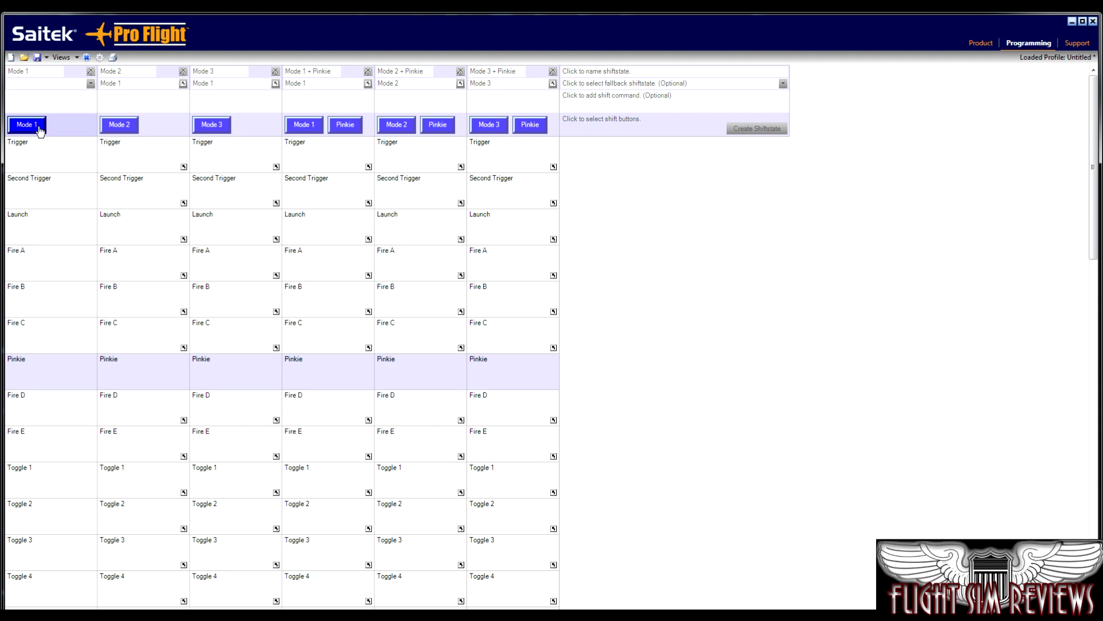
click(77, 58)
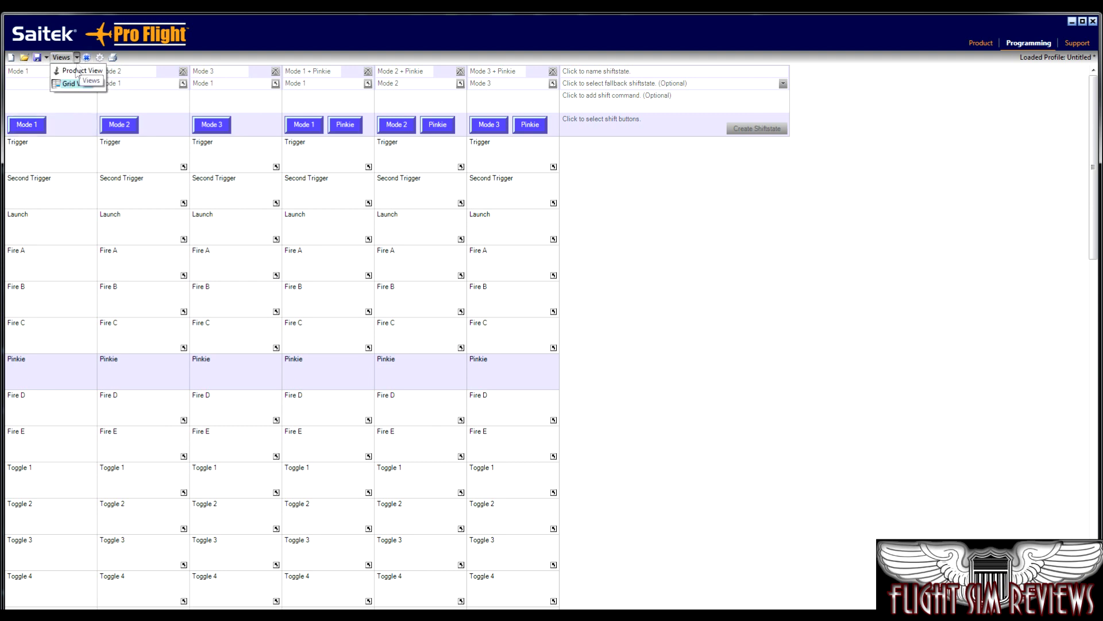
click(76, 72)
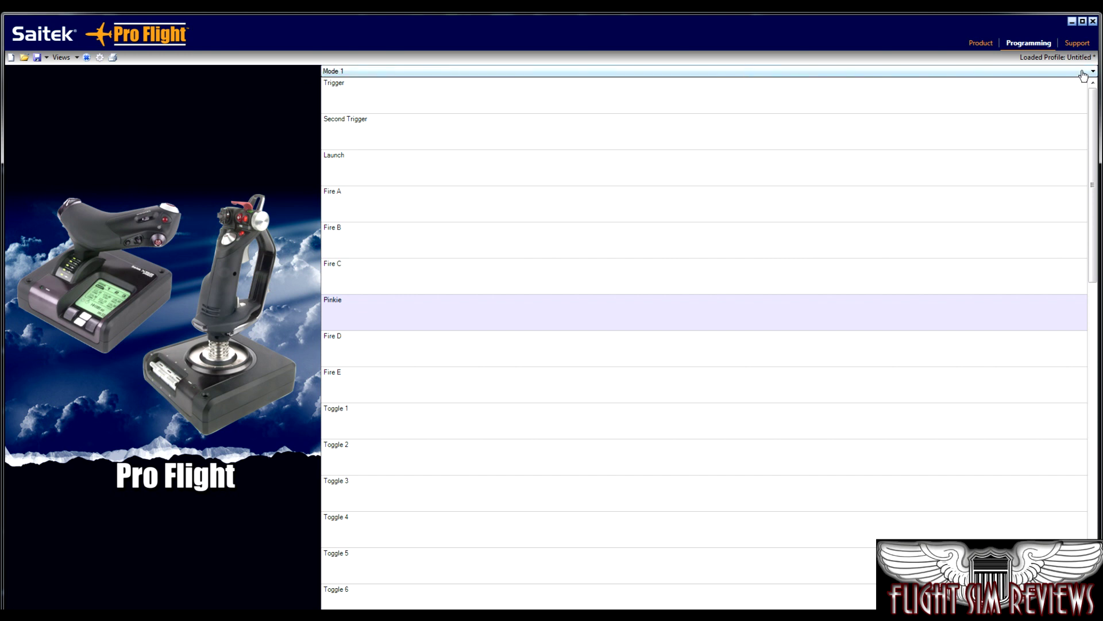
Keep Mode 1 as the programmed mode and begin entering a command for the Trigger
click(370, 74)
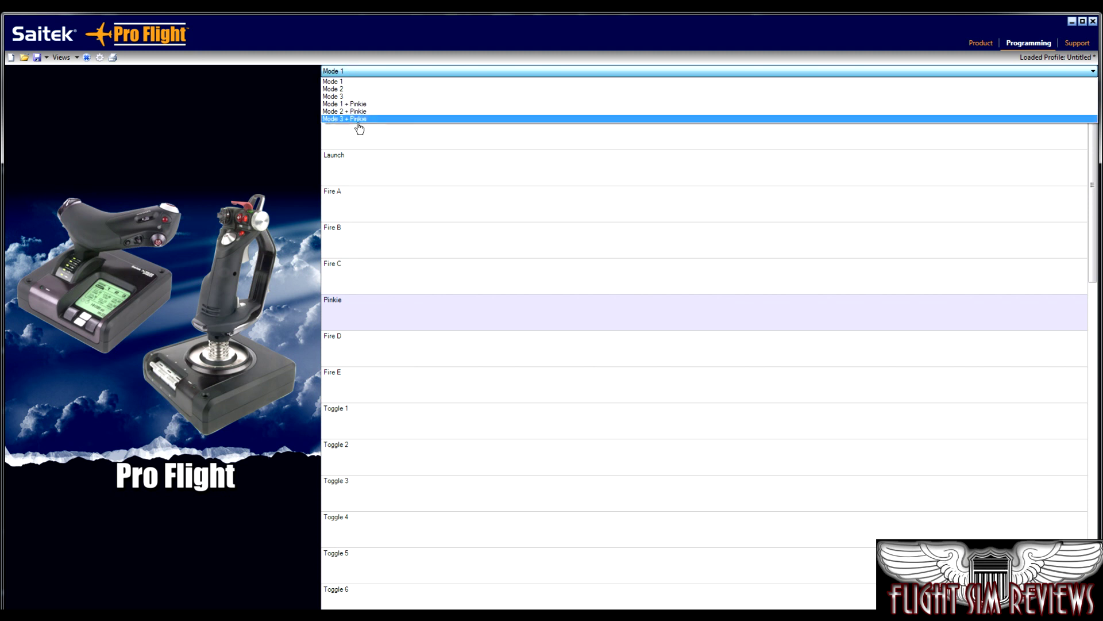
click(353, 83)
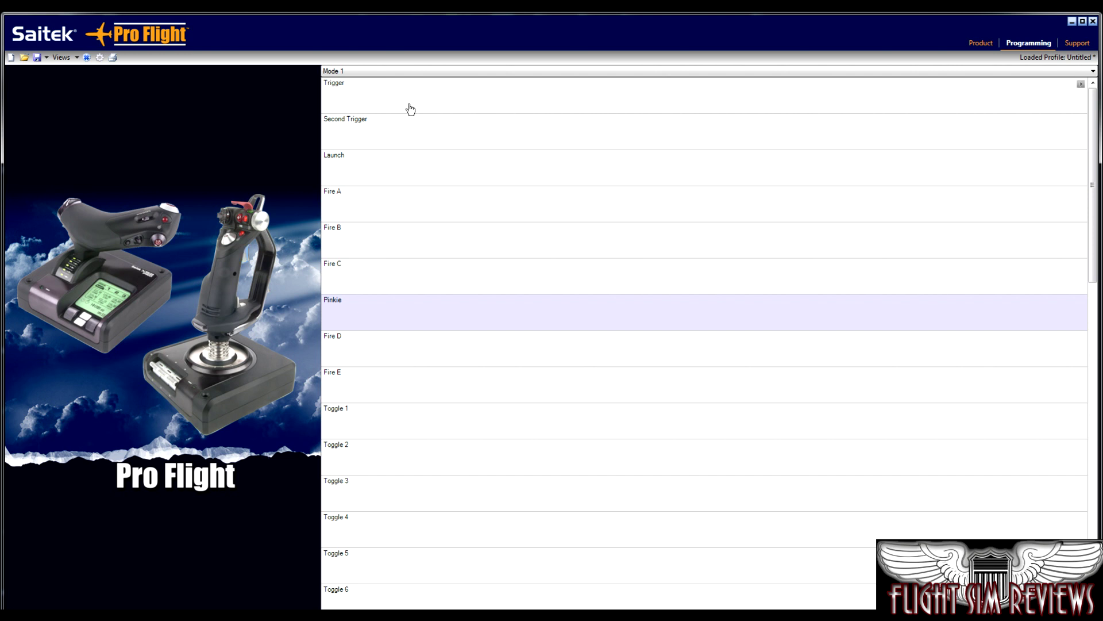
click(353, 103)
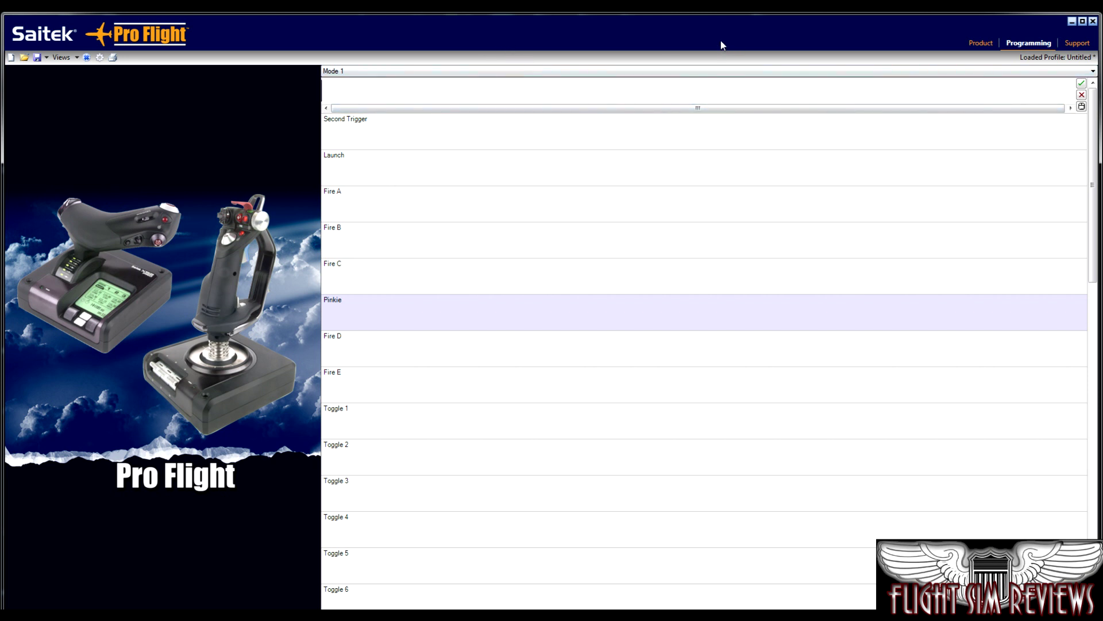
Record trial Space, Enter and Backspace keystrokes for the Trigger, then discard them
key(space)
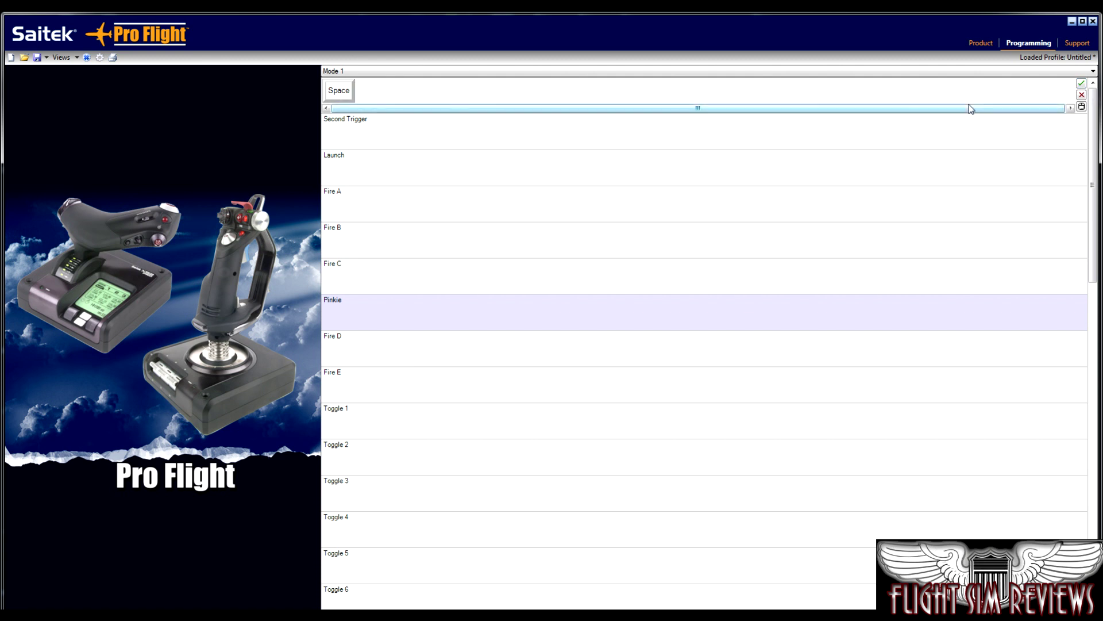
key(Return)
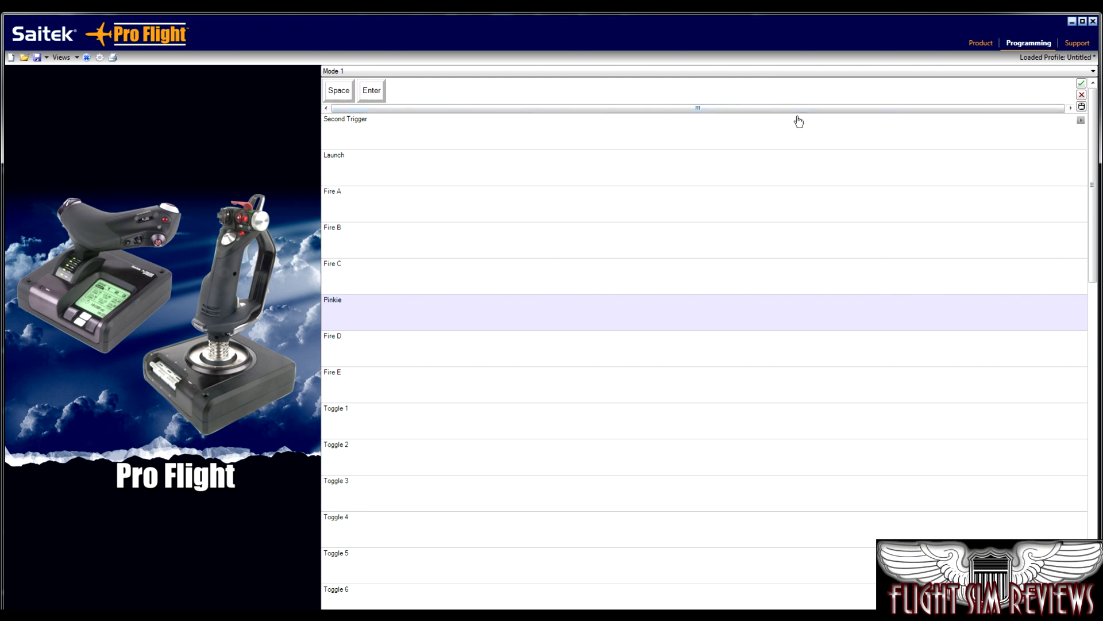
key(BackSpace)
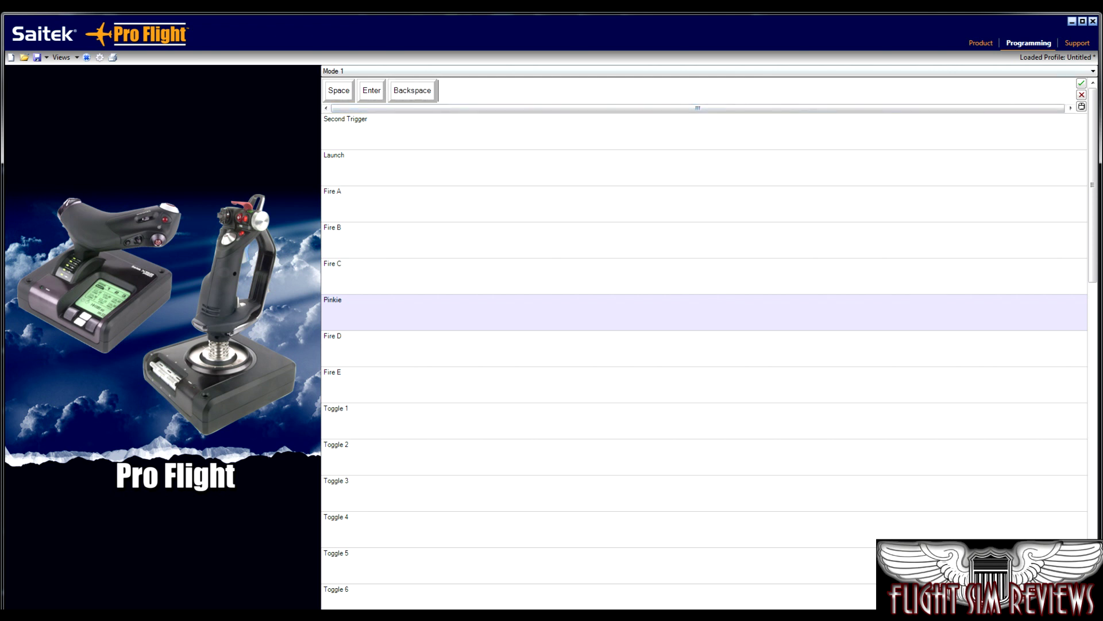
click(1082, 96)
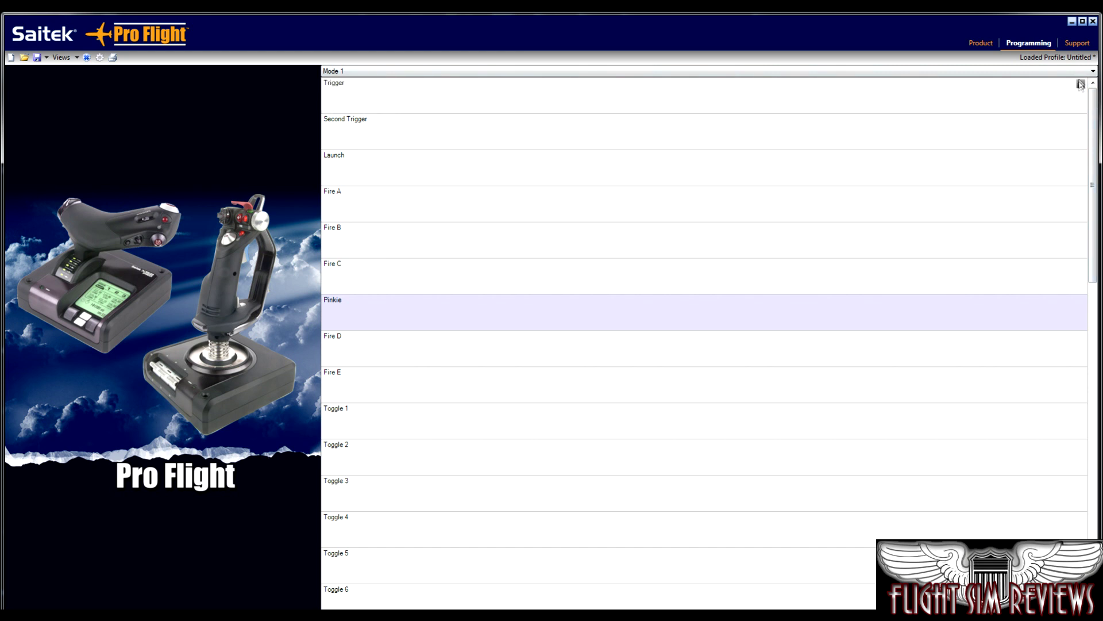
Record an Enter keystroke for the Trigger and name the command 'Fire 30MM'
click(1014, 98)
key(Return)
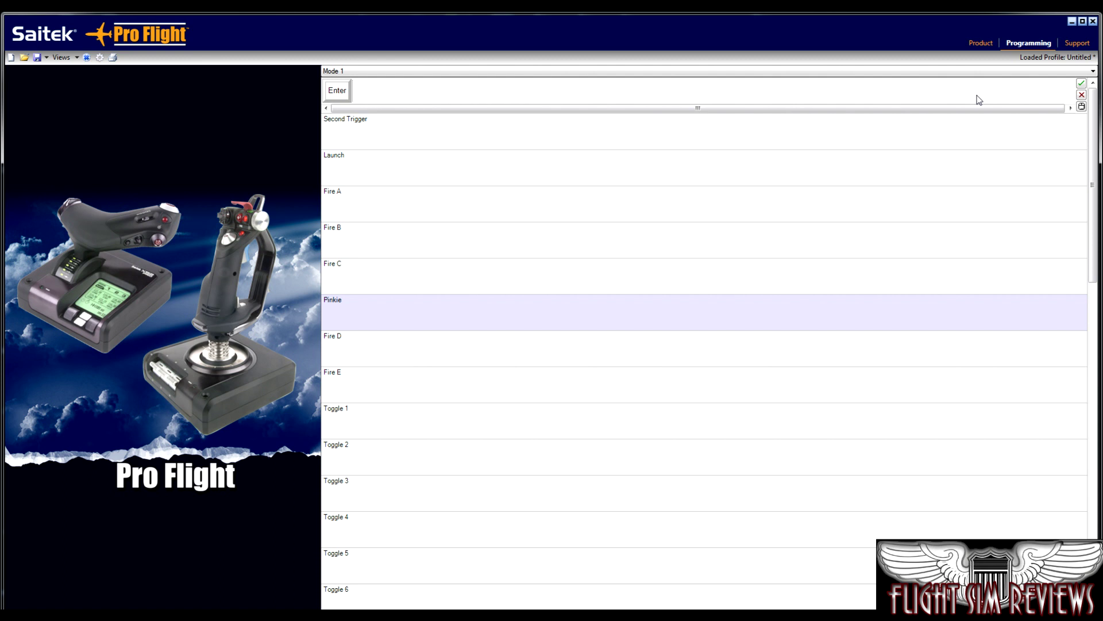
click(1081, 85)
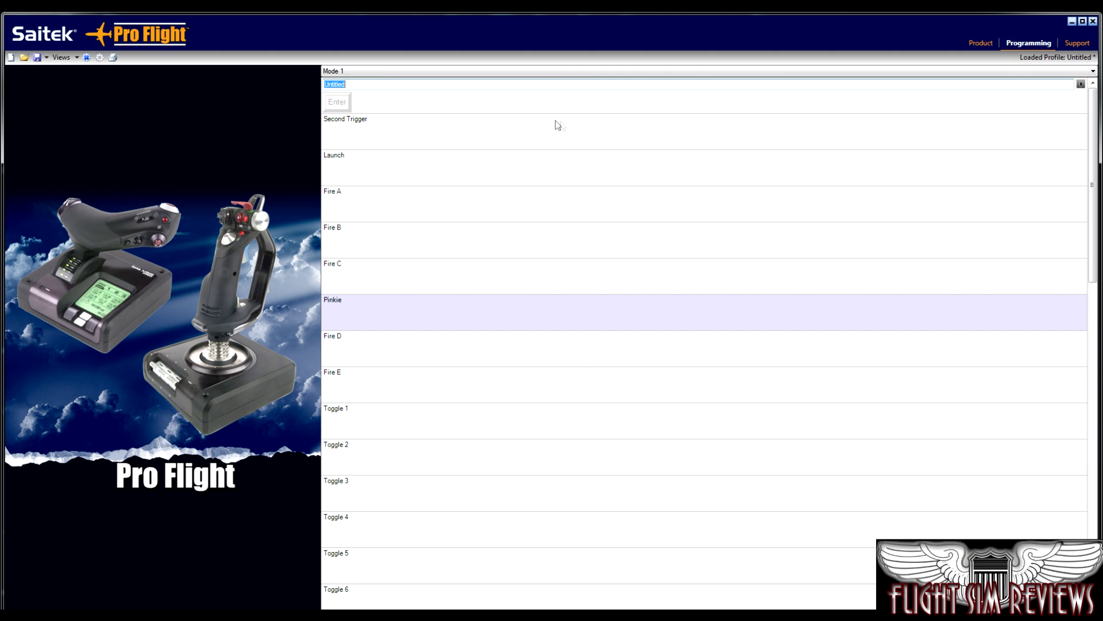
text(Fire 30MM)
key(Return)
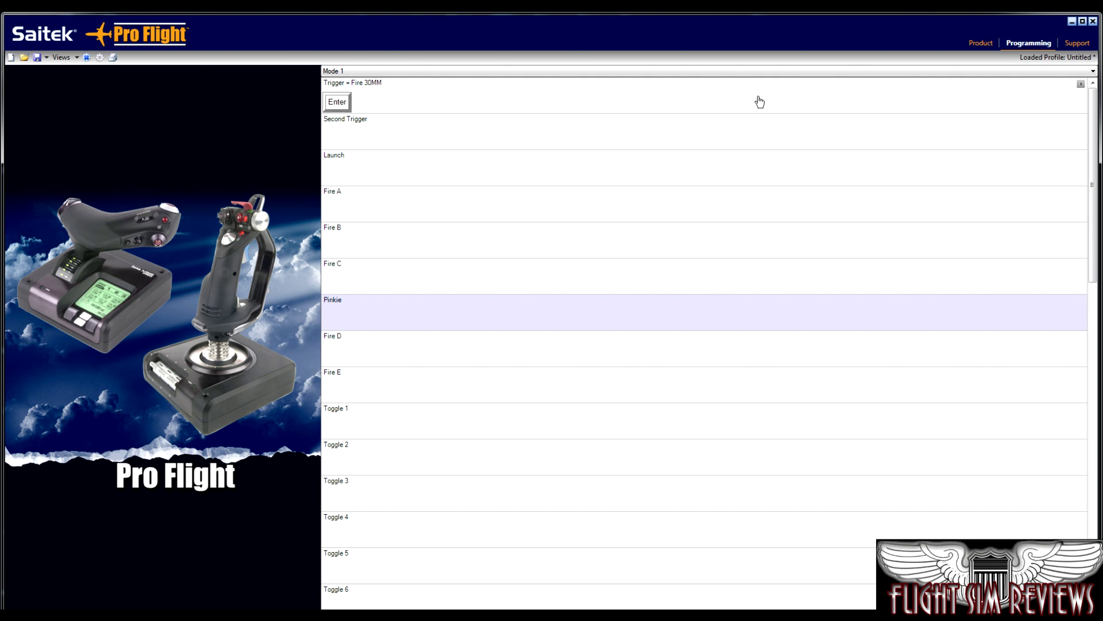
From the Trigger's command list, start creating a new advanced command
click(352, 102)
click(1080, 85)
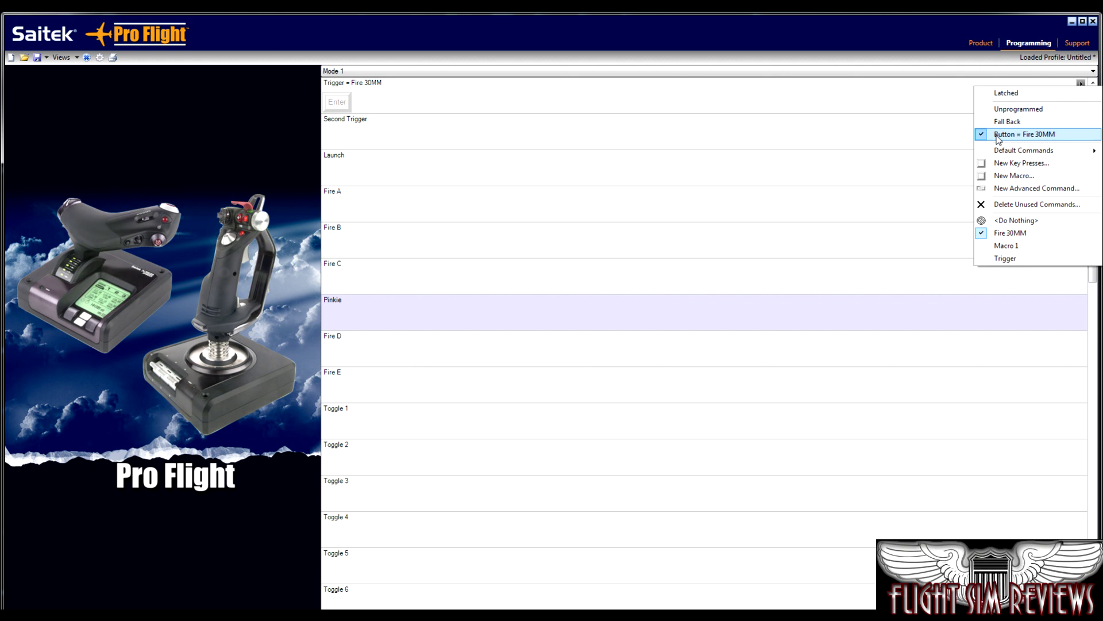
mouse_move(1019, 155)
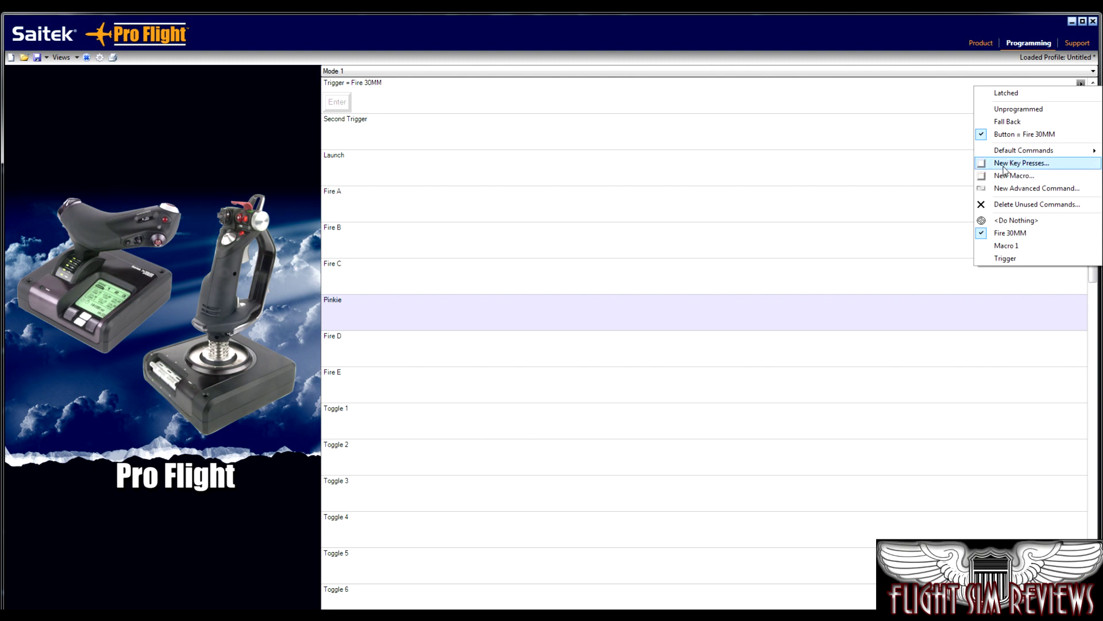
click(1004, 190)
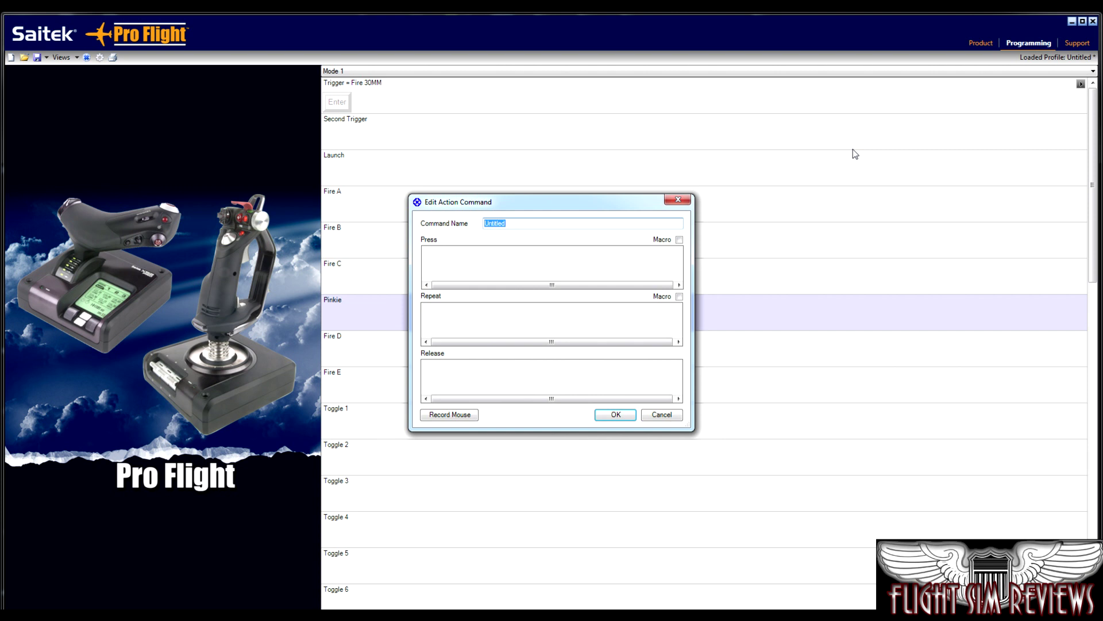
Cancel the new advanced command, leaving the Trigger mapped to Fire 30MM
click(661, 414)
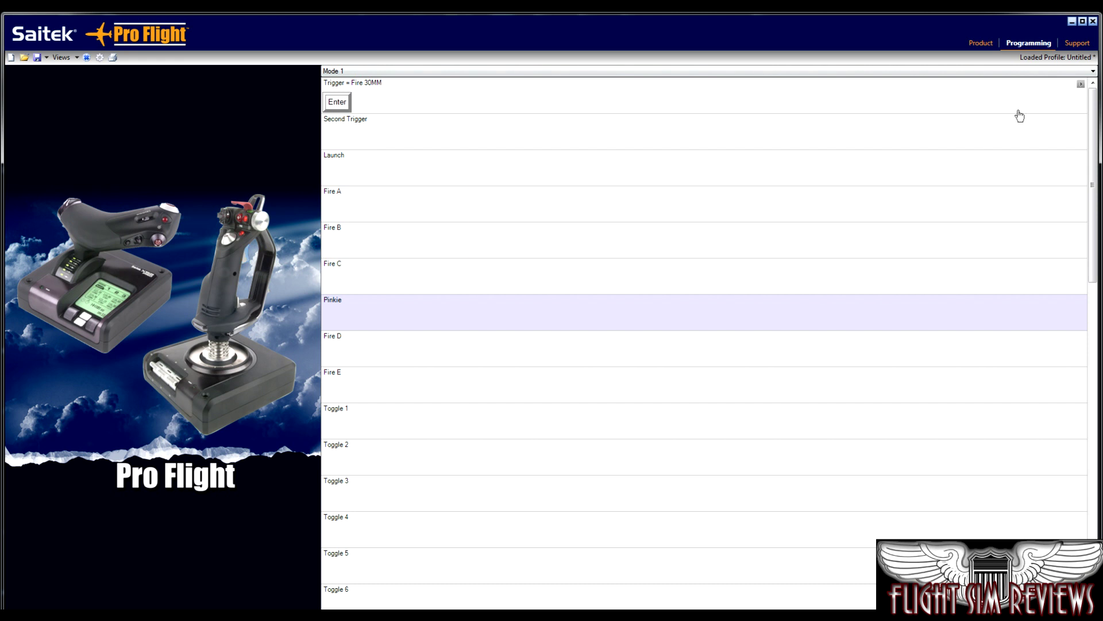
click(1081, 85)
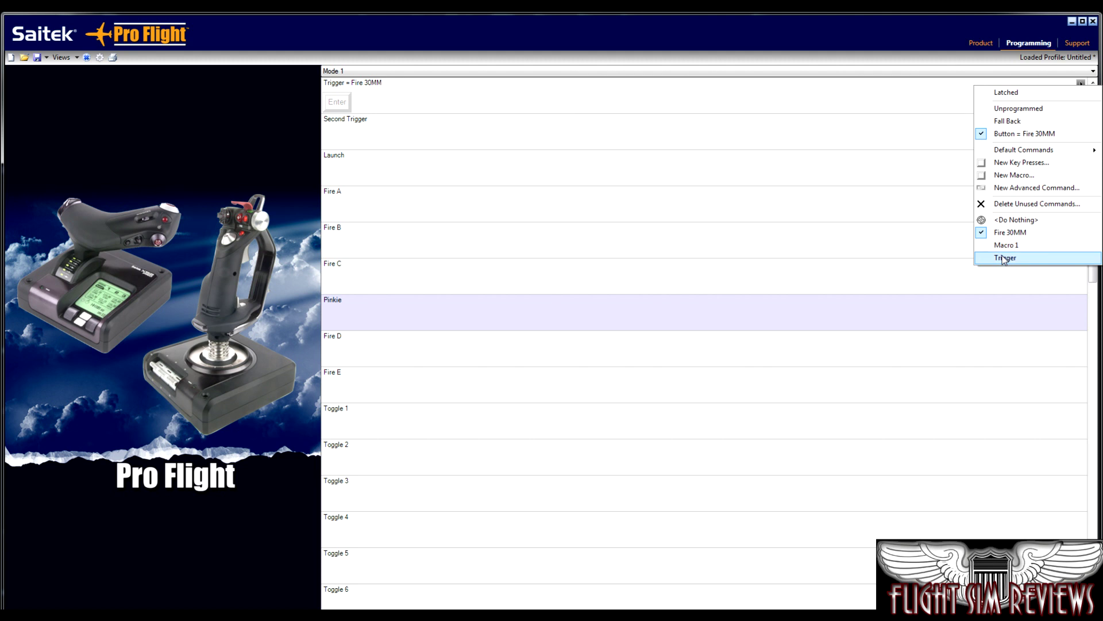
click(892, 53)
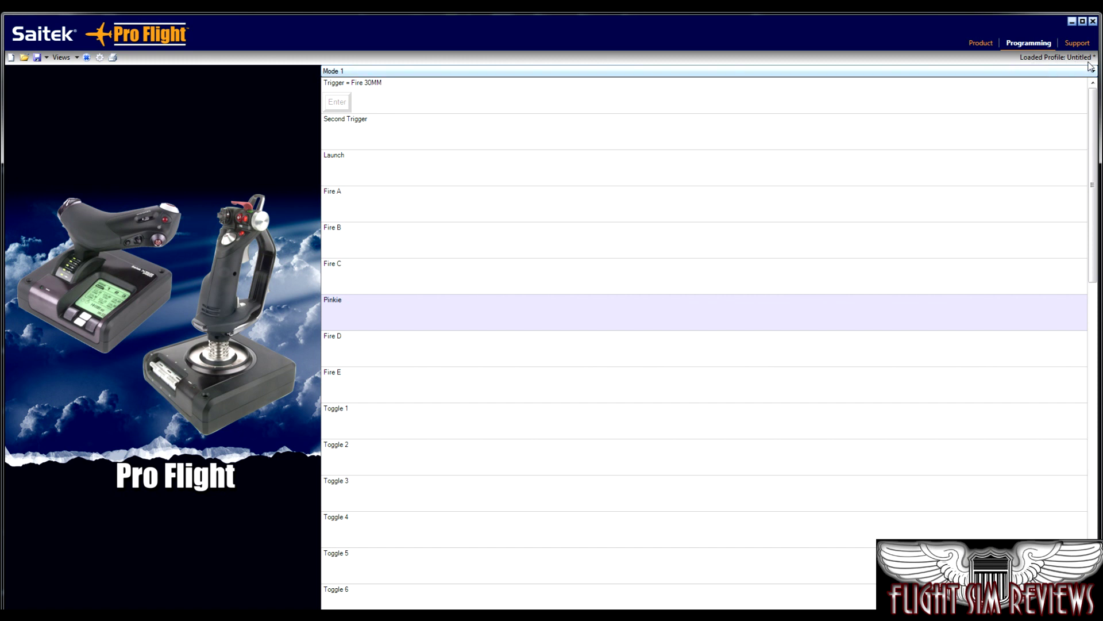
Save the profile under the name 'FSR'
click(37, 58)
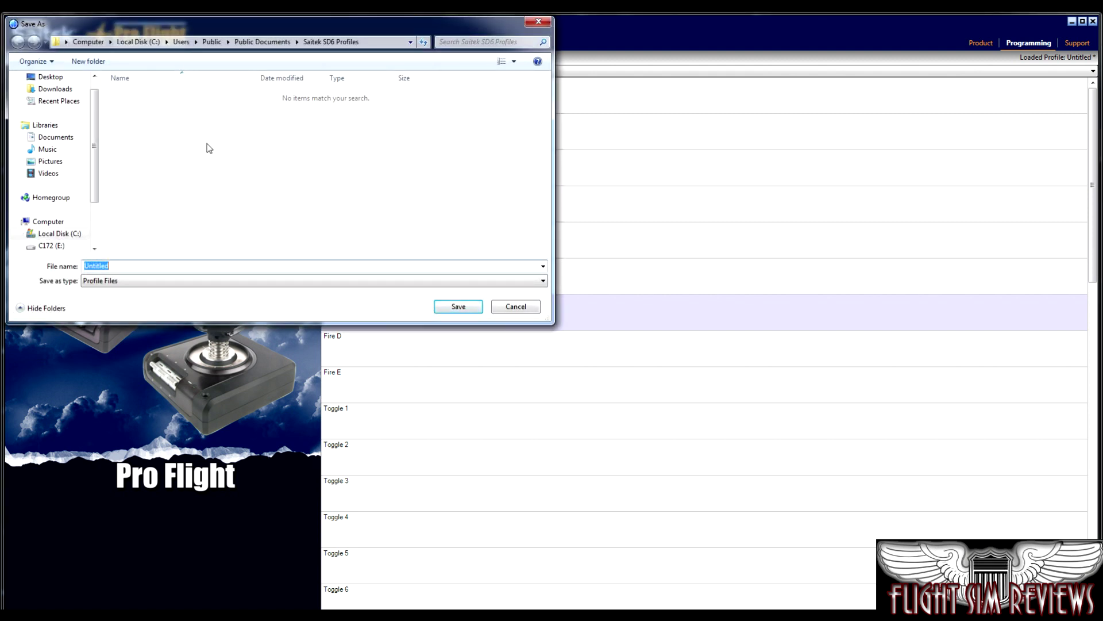
text(FSR)
click(458, 306)
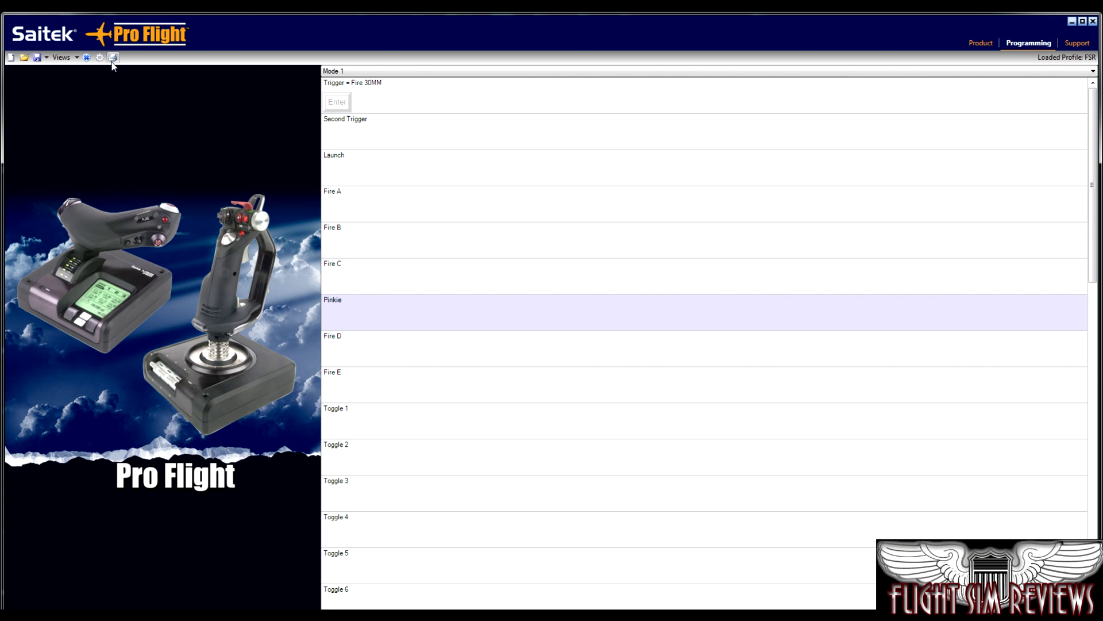
Open the X52 Pro controller properties on the Deadzones page
click(113, 57)
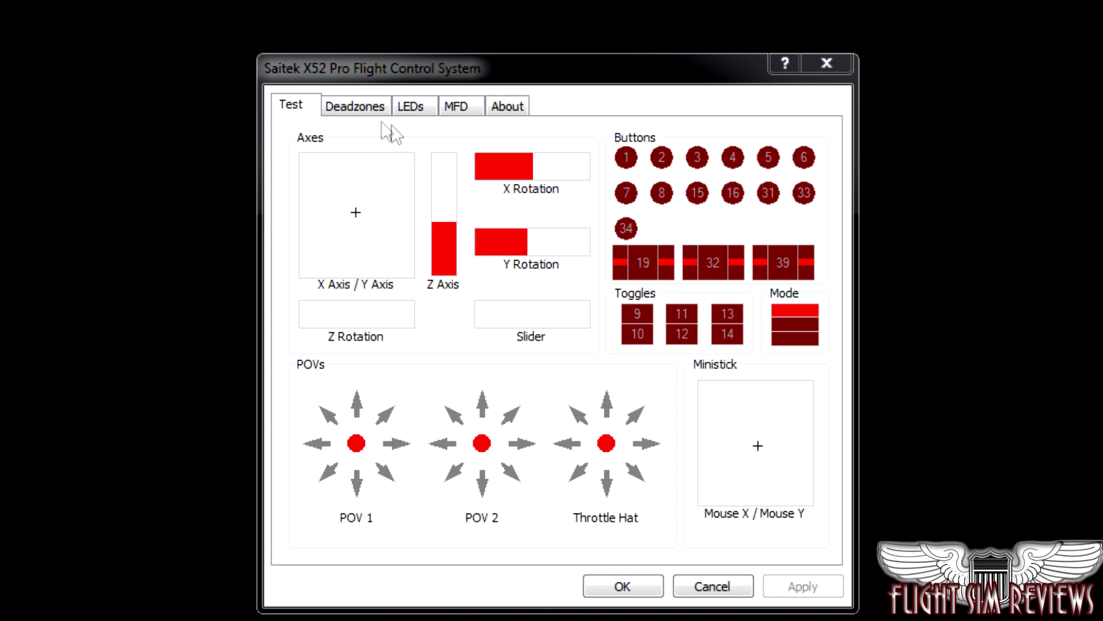
click(363, 107)
click(362, 107)
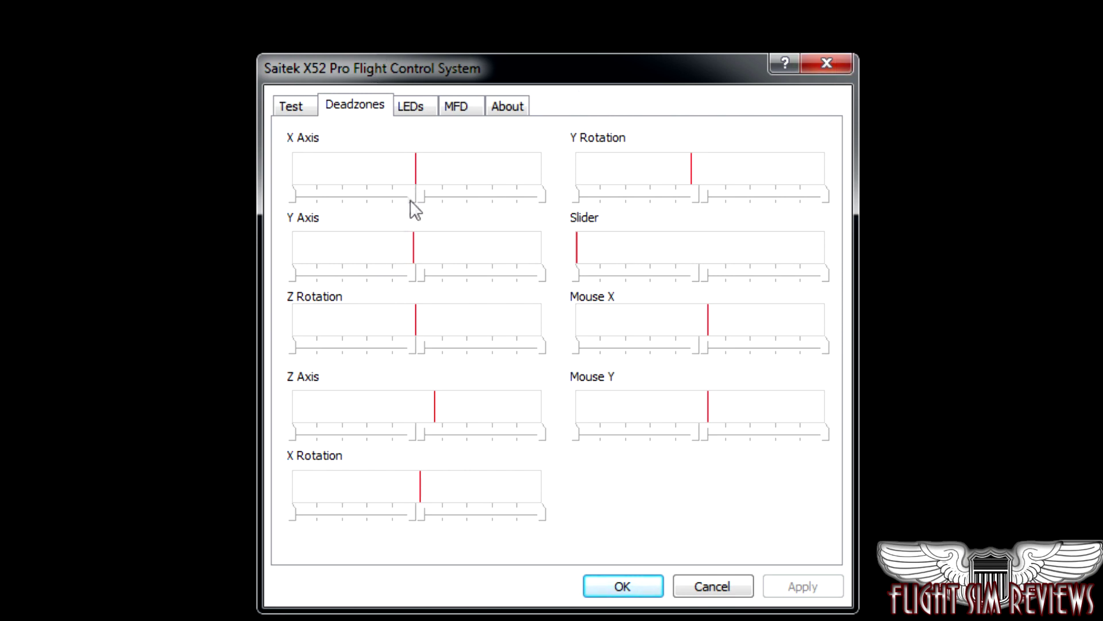
Widen the X Axis deadzone and set its outer limits to full range
mouse_move(411, 195)
mouse_down()
mouse_move(382, 194)
mouse_move(419, 201)
mouse_up()
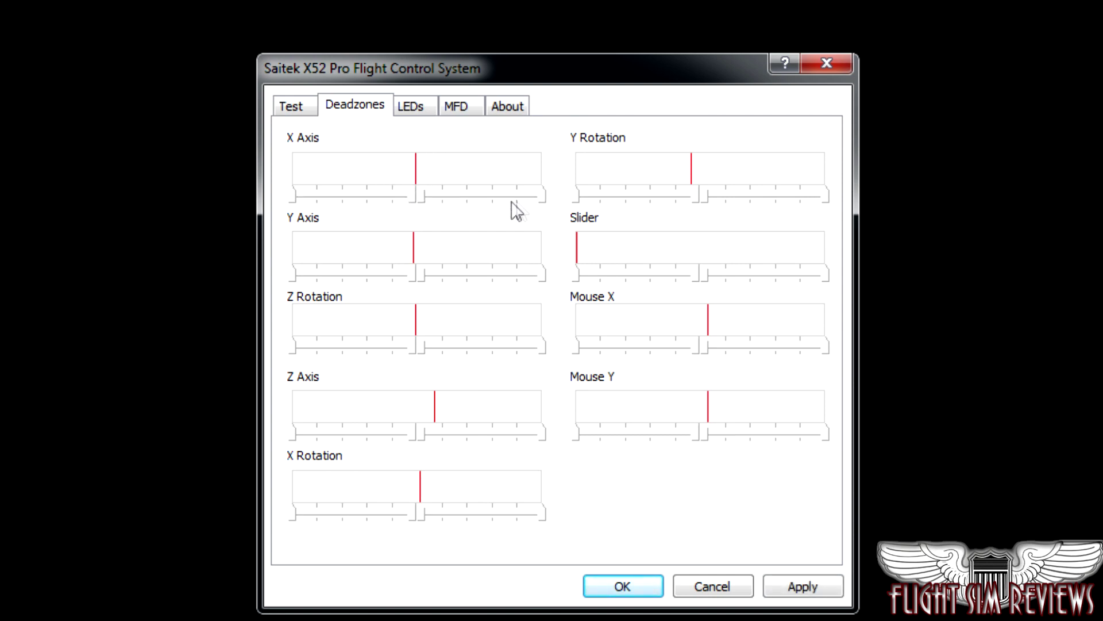
drag(523, 200, 557, 195)
click(412, 107)
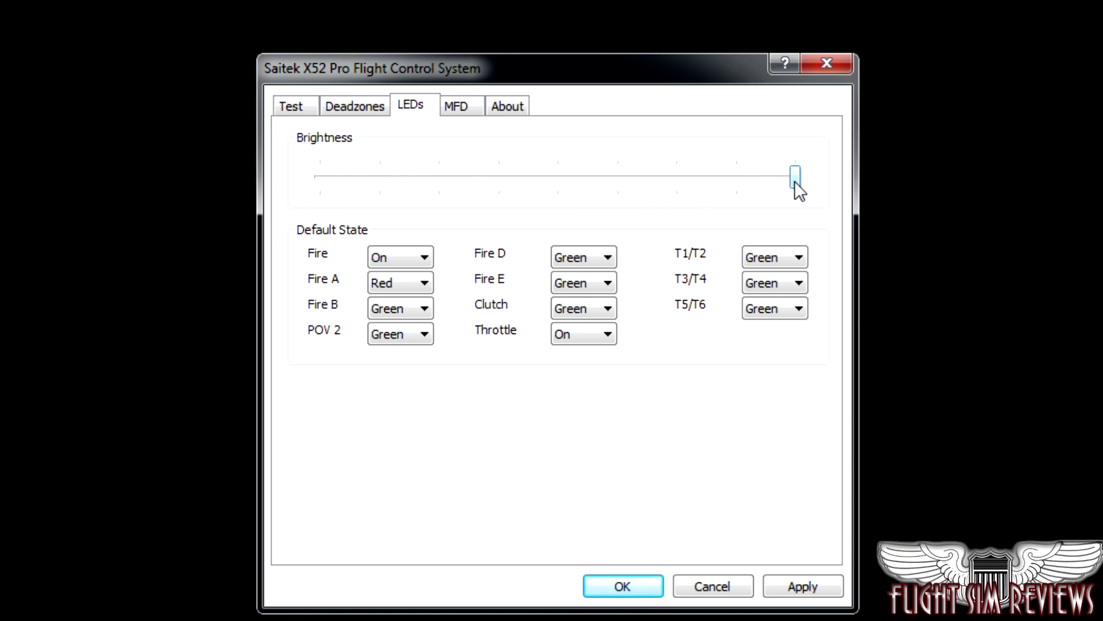
Try out the LED Brightness slider on the LEDs page
drag(795, 181, 830, 185)
click(451, 105)
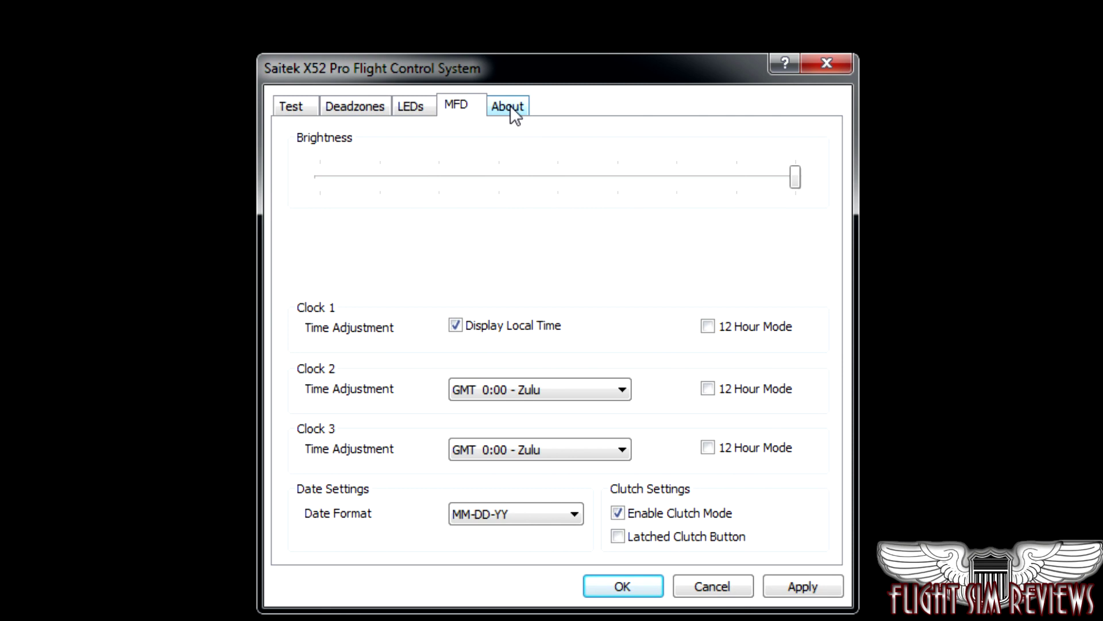
Return the controller properties to the Test page showing live axes, buttons, POV hats and ministick
click(302, 115)
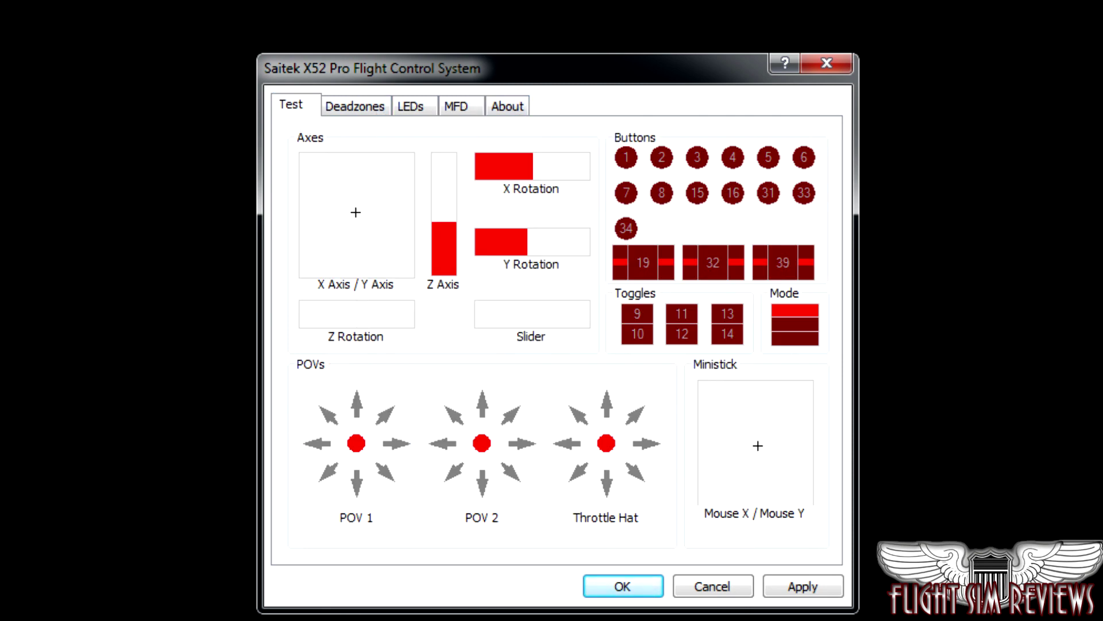